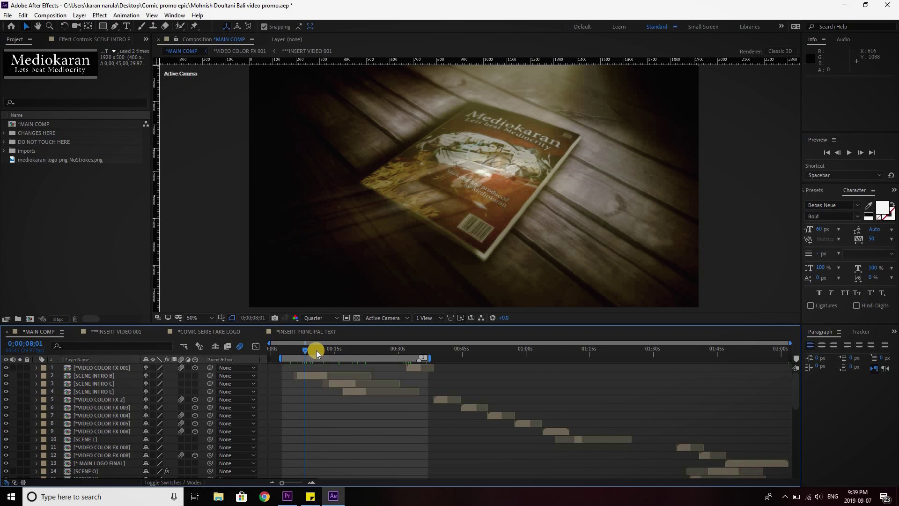
Step: Move the main composition's playhead to 0;00;10;20 and open *ADDITIONAL TEXT DOWN from CHANGES HERE, folder A, FRONT COMIC
{"action": "left_click", "coordinate": [317, 351]}
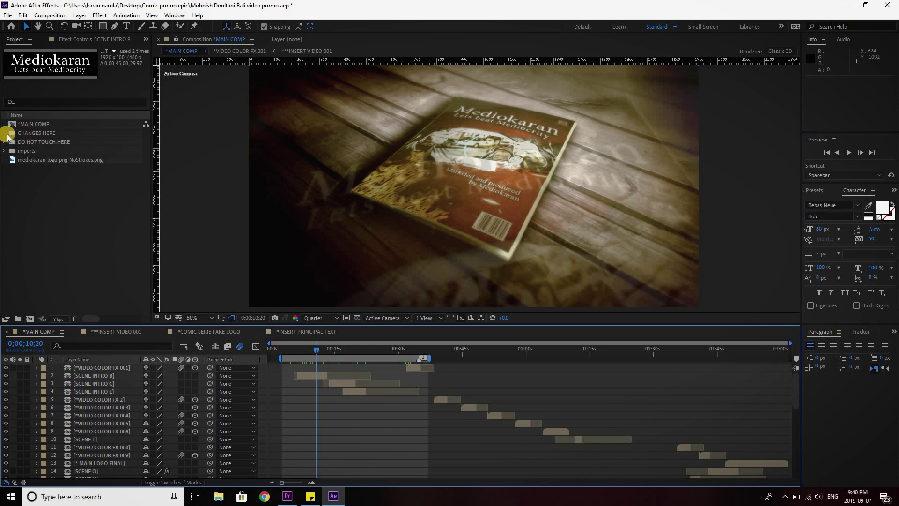
{"action": "left_click", "coordinate": [5, 133]}
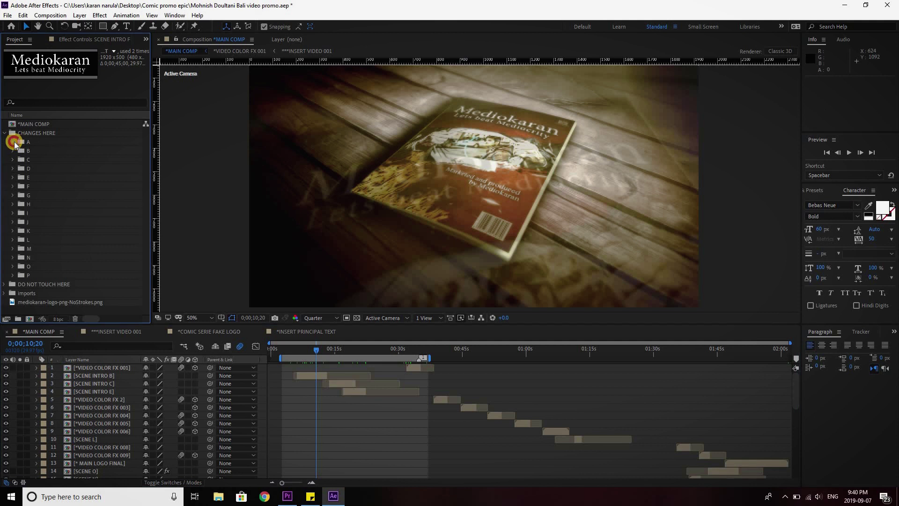
{"action": "left_click", "coordinate": [12, 142]}
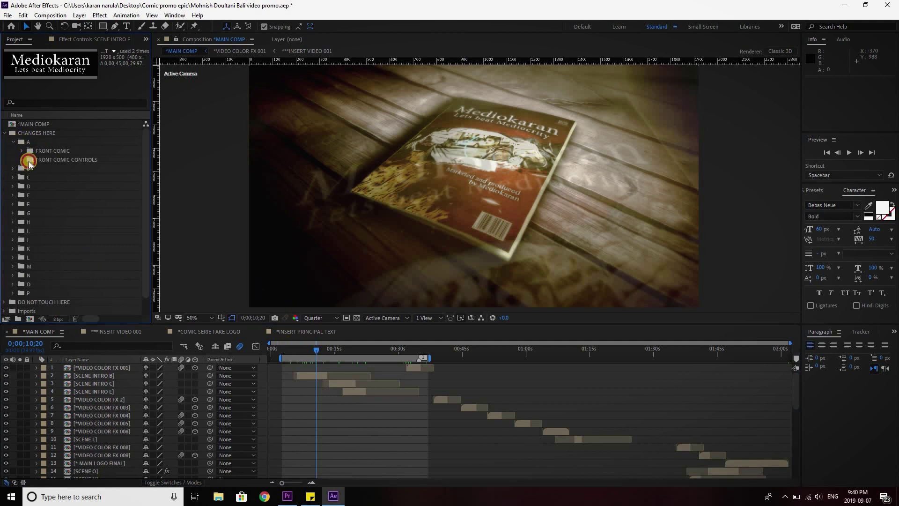
{"action": "double_click", "coordinate": [61, 152]}
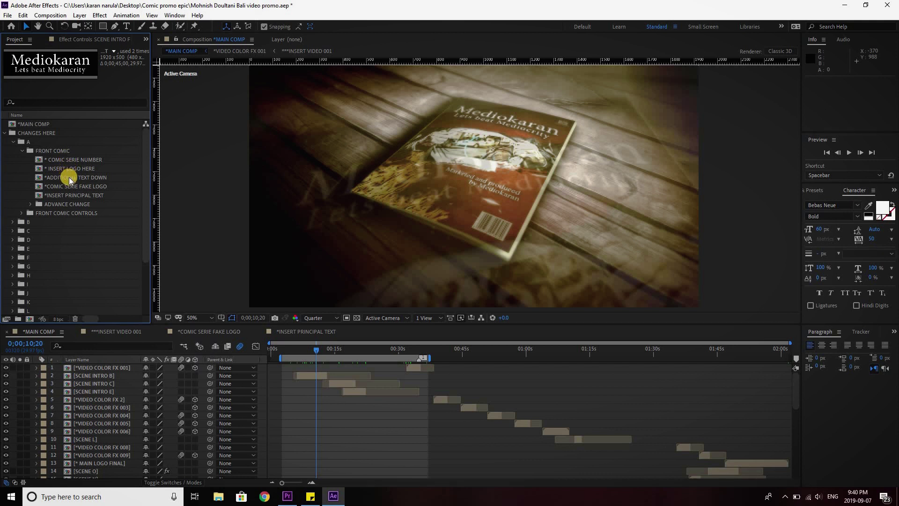
{"action": "double_click", "coordinate": [71, 179]}
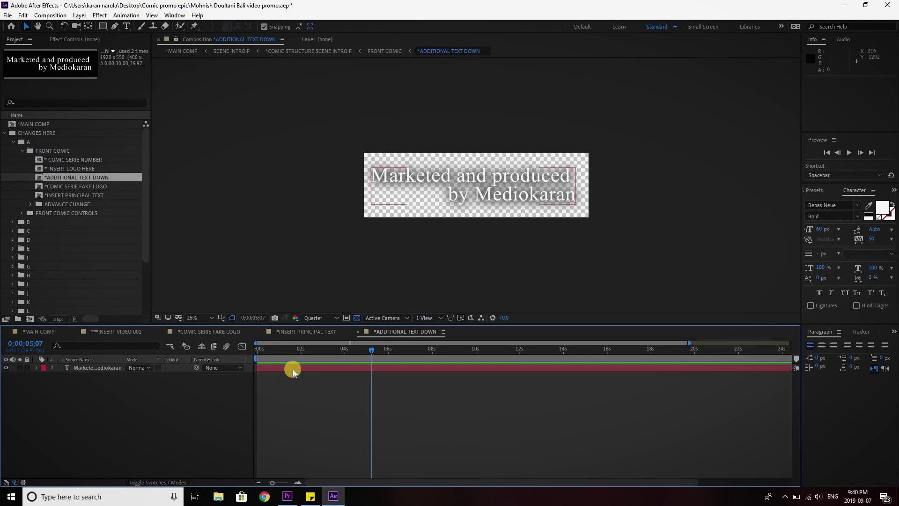
Step: Replace the text layer's wording with "hey Whatever" and save the project
{"action": "double_click", "coordinate": [515, 195]}
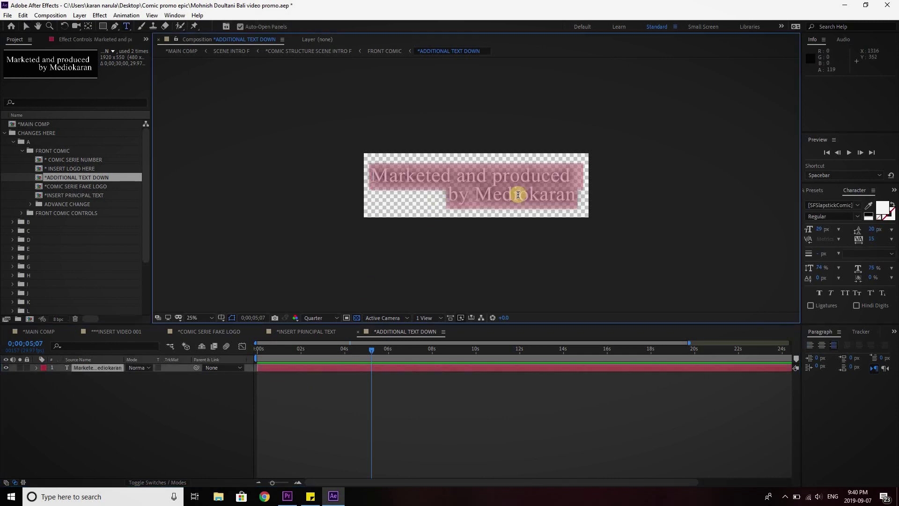
{"action": "key", "text": "BackSpace"}
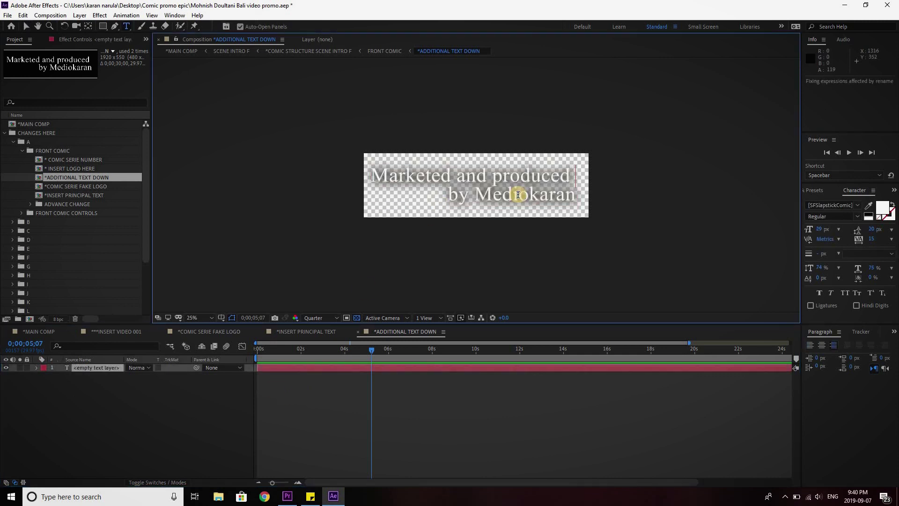
{"action": "type", "text": "hey"}
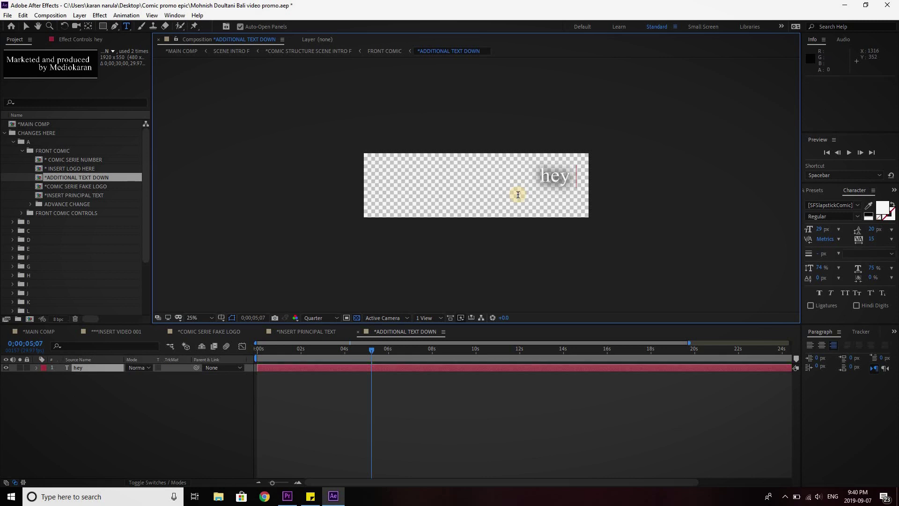
{"action": "type", "text": " Whatever"}
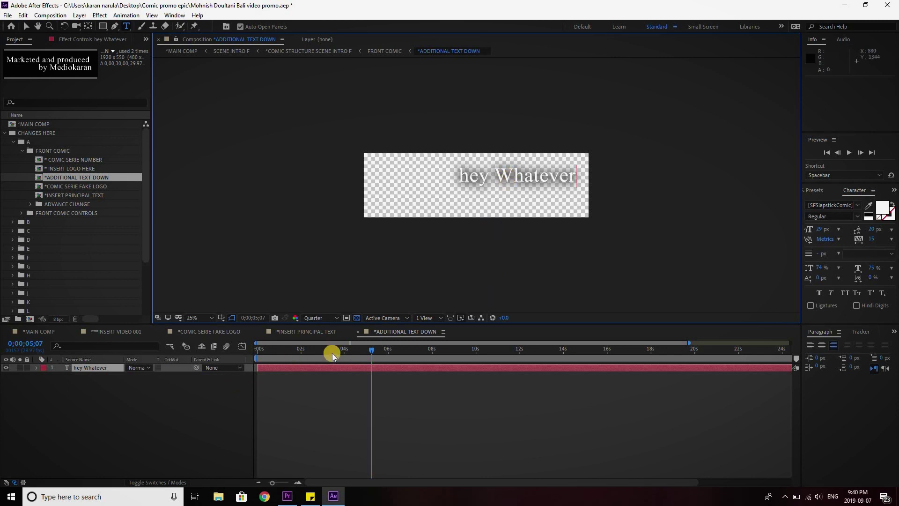
{"action": "key", "text": "ctrl+s"}
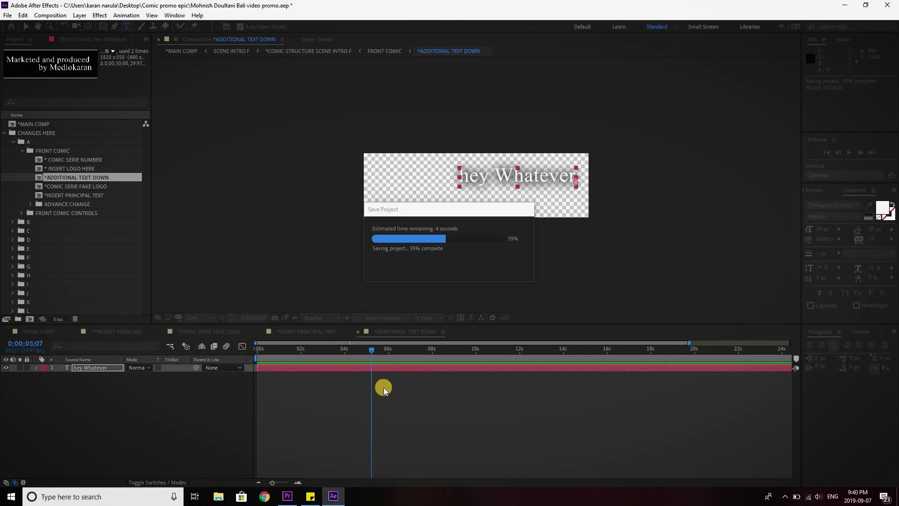
Step: Return to *MAIN COMP, inspect the replaced text on the comic cover up close, and collapse folder A
{"action": "left_click", "coordinate": [37, 331]}
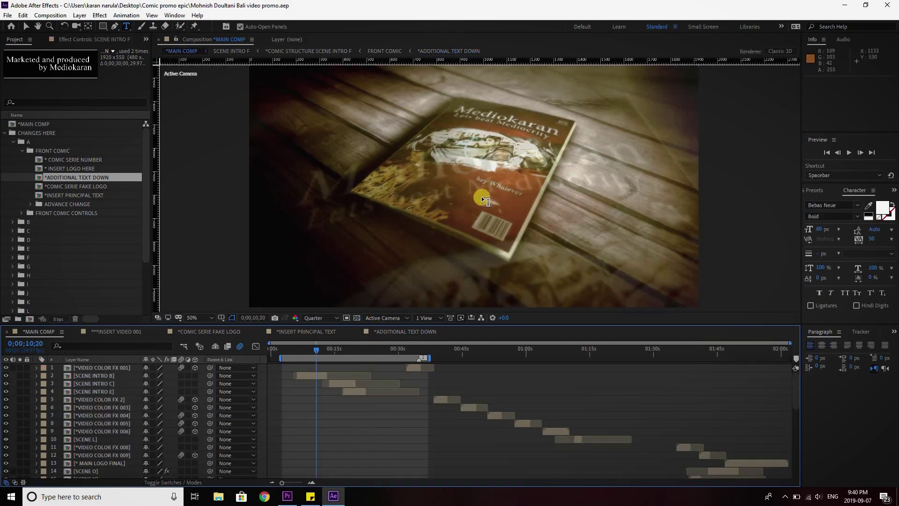
{"action": "scroll", "coordinate": [485, 201], "scroll_direction": "up", "scroll_amount": 2}
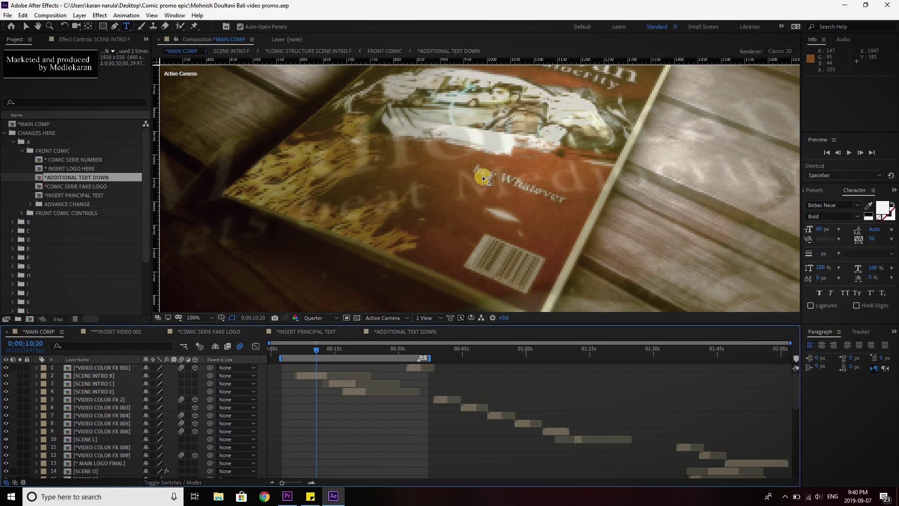
{"action": "scroll", "coordinate": [505, 208], "scroll_direction": "down", "scroll_amount": 2}
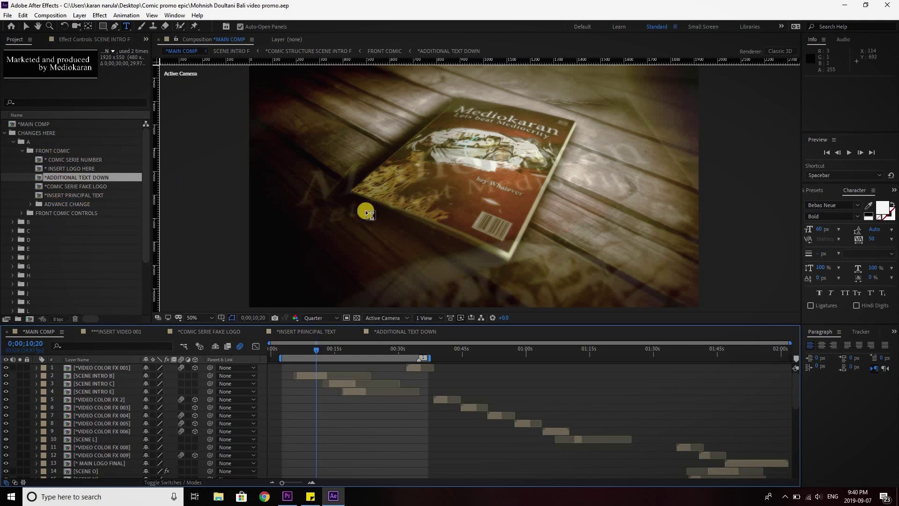
{"action": "left_click", "coordinate": [14, 143]}
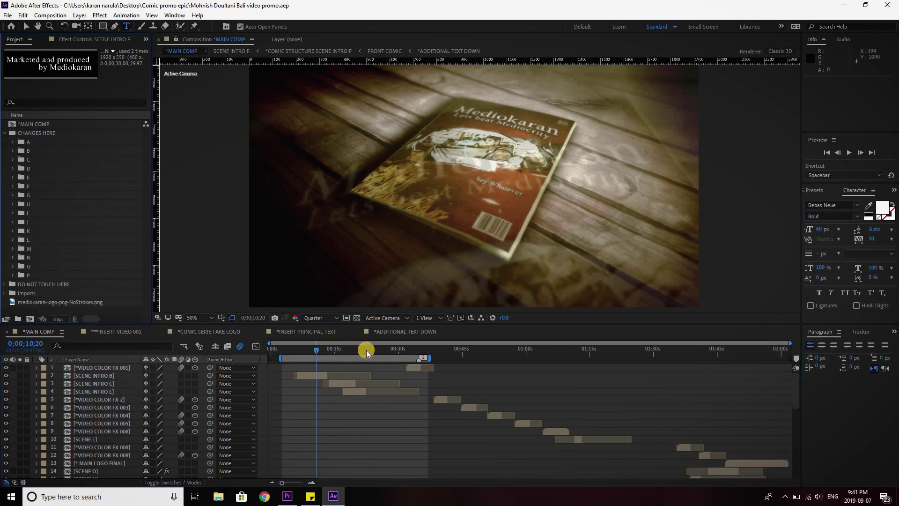
Step: Find the comic page at 0;00;29;28 in *MAIN COMP, expand folder B's contents, and preview the page
{"action": "left_click_drag", "start_coordinate": [367, 352], "coordinate": [386, 352]}
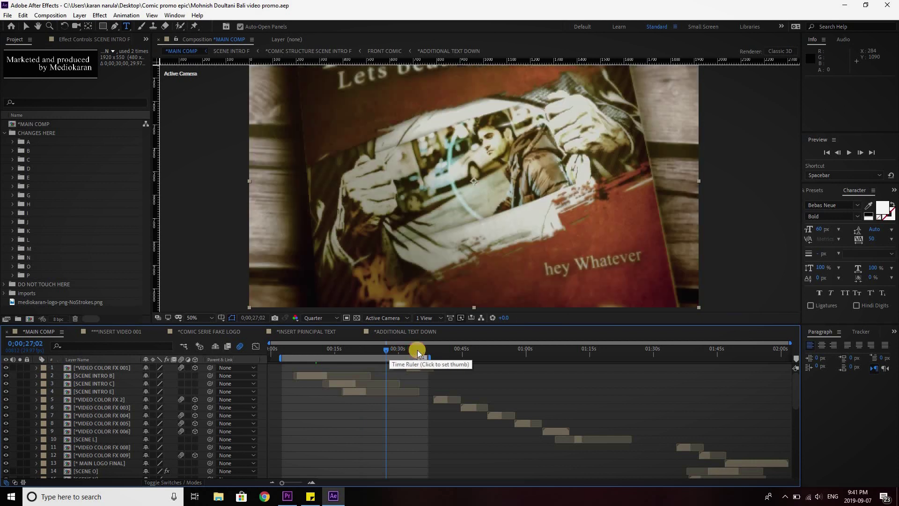
{"action": "left_click", "coordinate": [405, 349]}
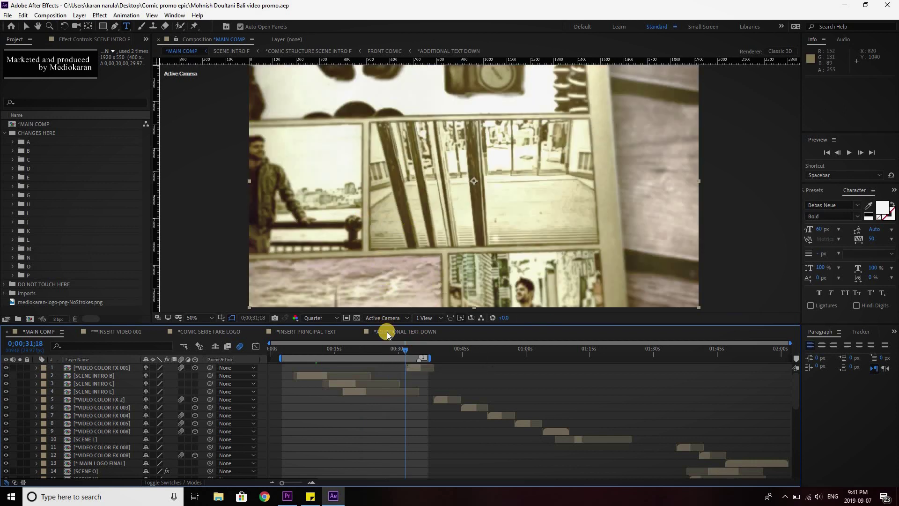
{"action": "left_click", "coordinate": [399, 350]}
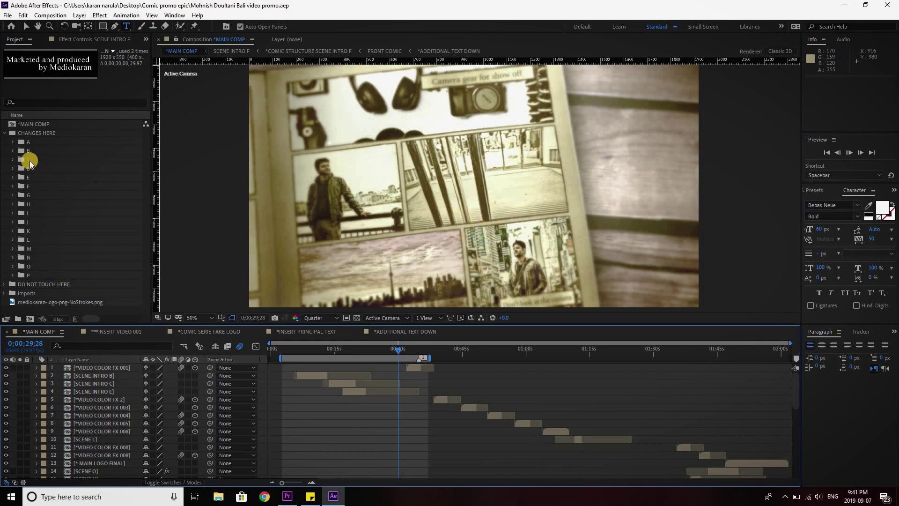
{"action": "left_click", "coordinate": [13, 151]}
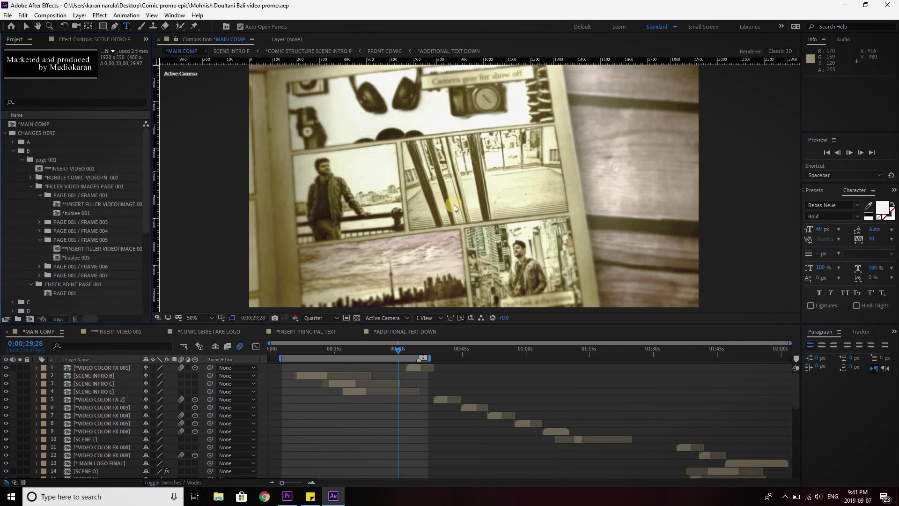
{"action": "key", "text": "space"}
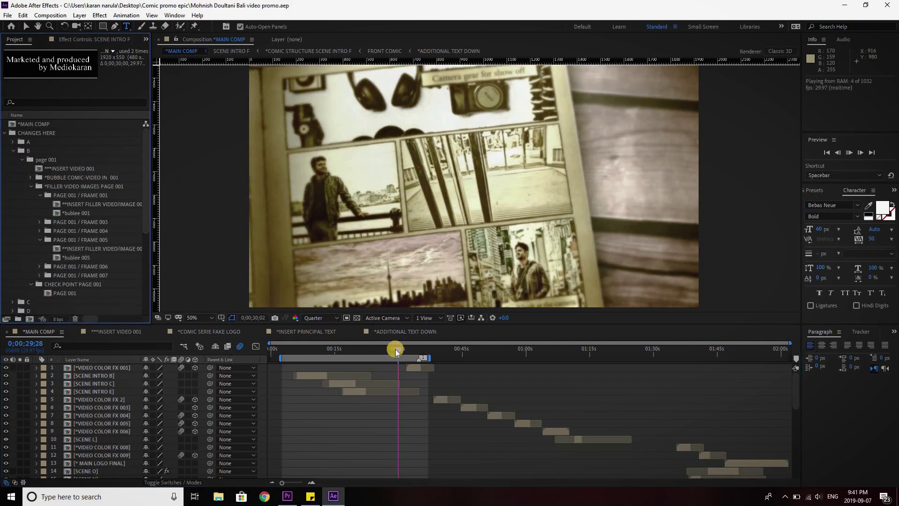
Step: Open the ***INSERT VIDEO 001 composition and review its C0100.MP4 clip, ending with the playhead at 0;00;01;15
{"action": "double_click", "coordinate": [74, 170]}
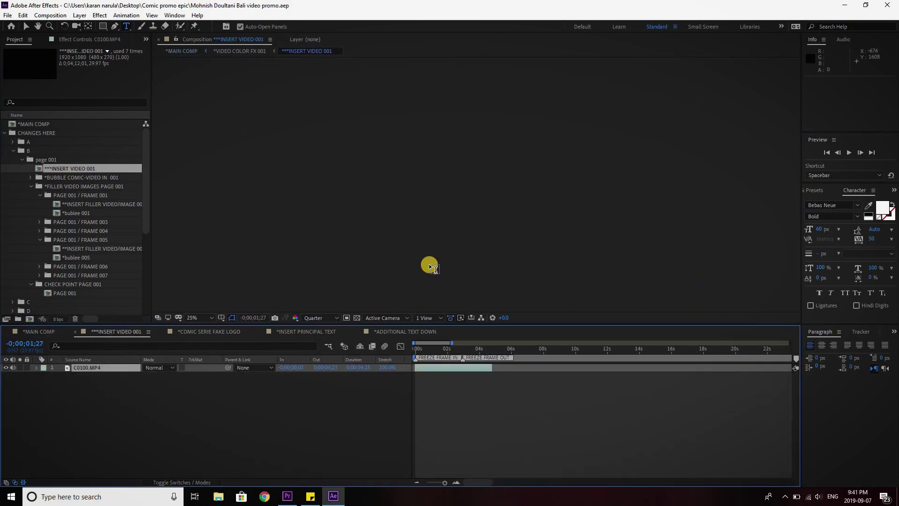
{"action": "left_click", "coordinate": [435, 351]}
{"action": "left_click_drag", "start_coordinate": [435, 351], "coordinate": [434, 351]}
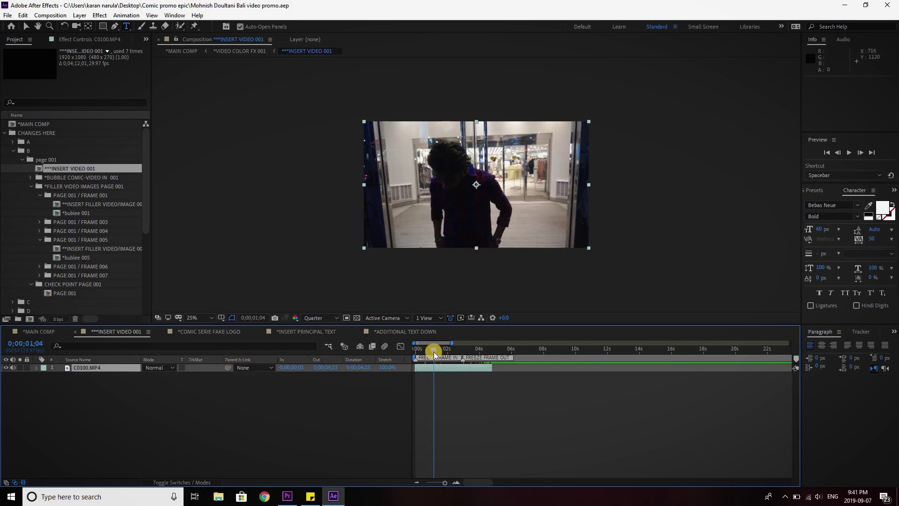
{"action": "left_click_drag", "start_coordinate": [456, 356], "coordinate": [488, 363]}
{"action": "key", "text": "space"}
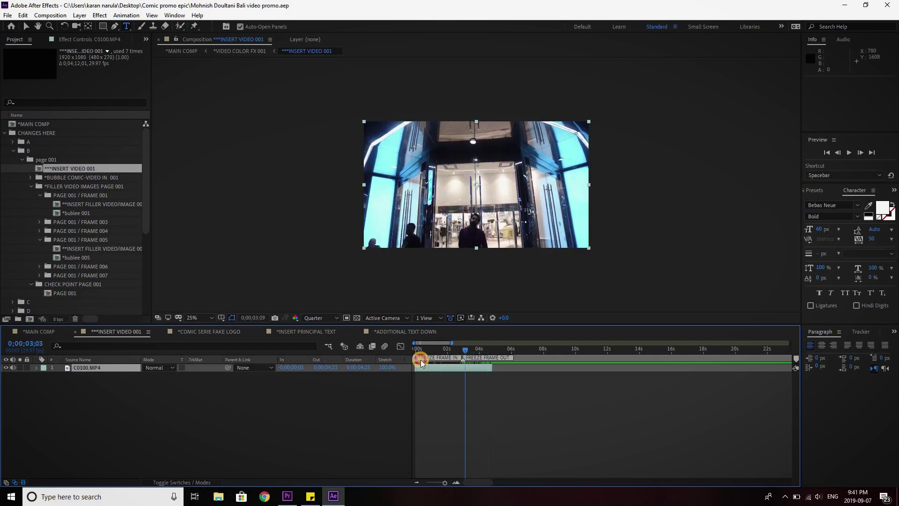
{"action": "left_click_drag", "start_coordinate": [470, 369], "coordinate": [439, 370]}
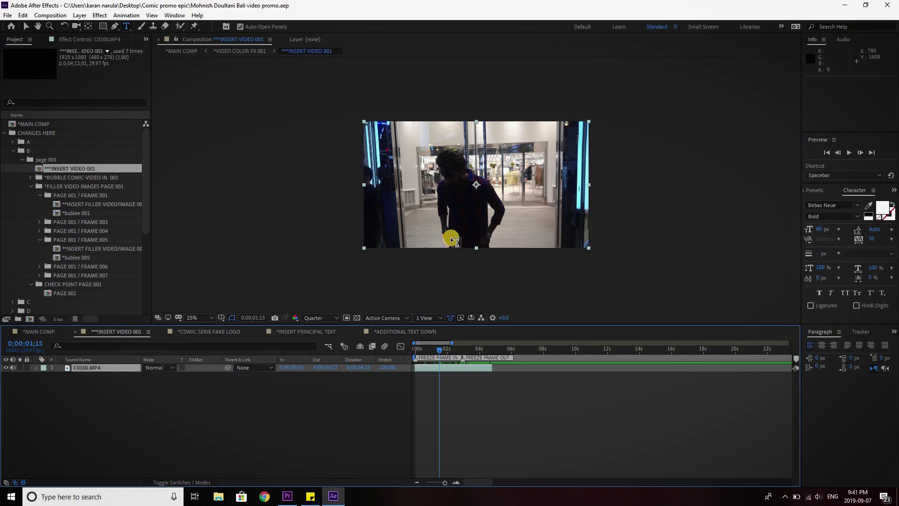
Step: Add the photo DSC00917.ARW from the imports folder as a layer above C0100.MP4
{"action": "left_click", "coordinate": [147, 285]}
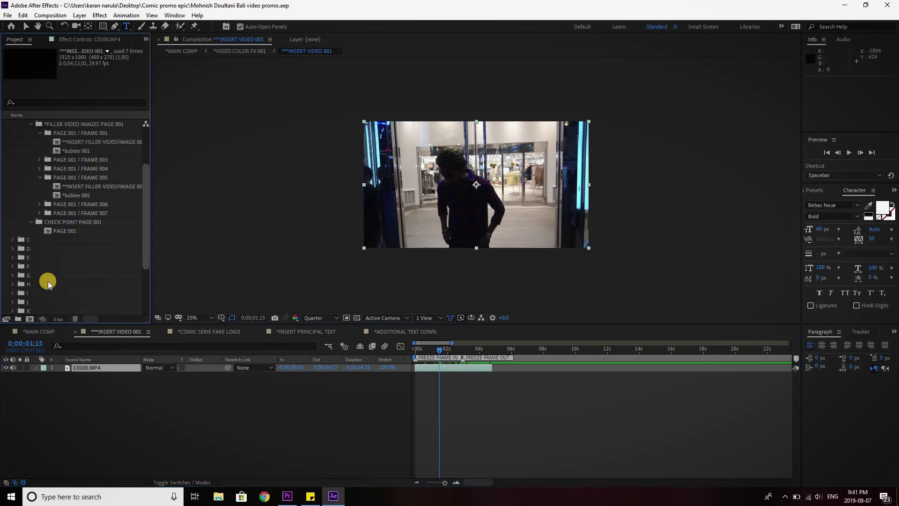
{"action": "left_click", "coordinate": [7, 292]}
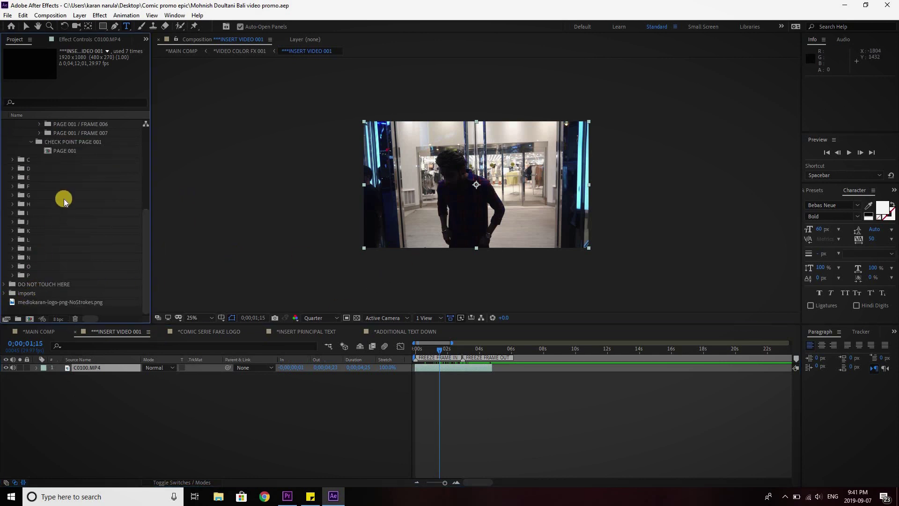
{"action": "left_click_drag", "start_coordinate": [50, 145], "coordinate": [100, 369]}
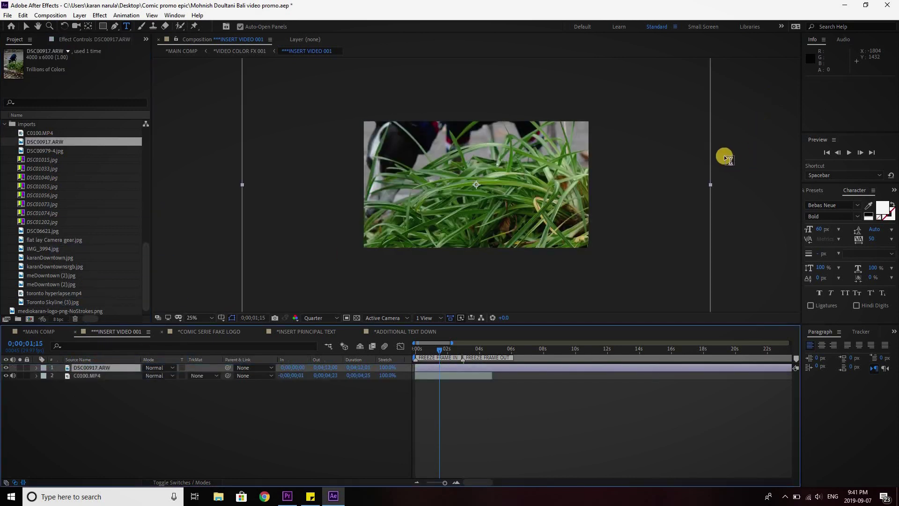
{"action": "key", "text": "comma"}
{"action": "key", "text": "comma"}
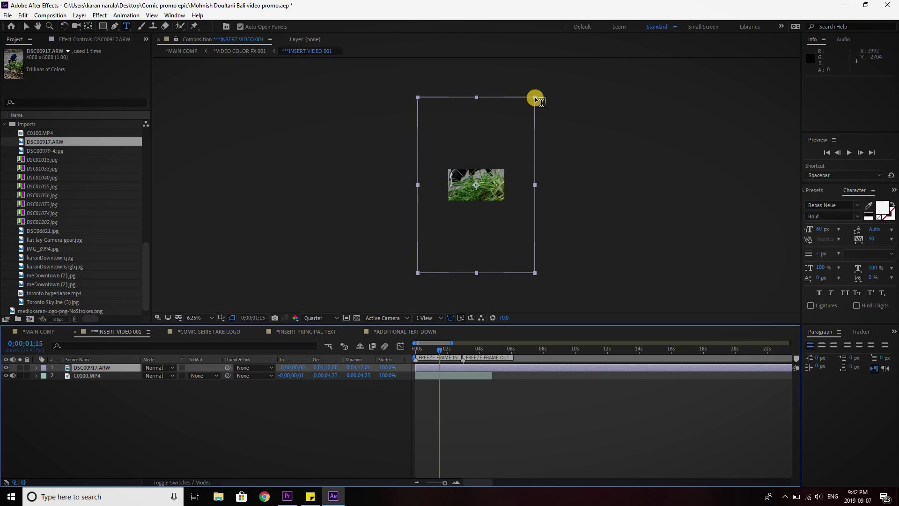
{"action": "left_click_drag", "start_coordinate": [513, 121], "coordinate": [541, 99]}
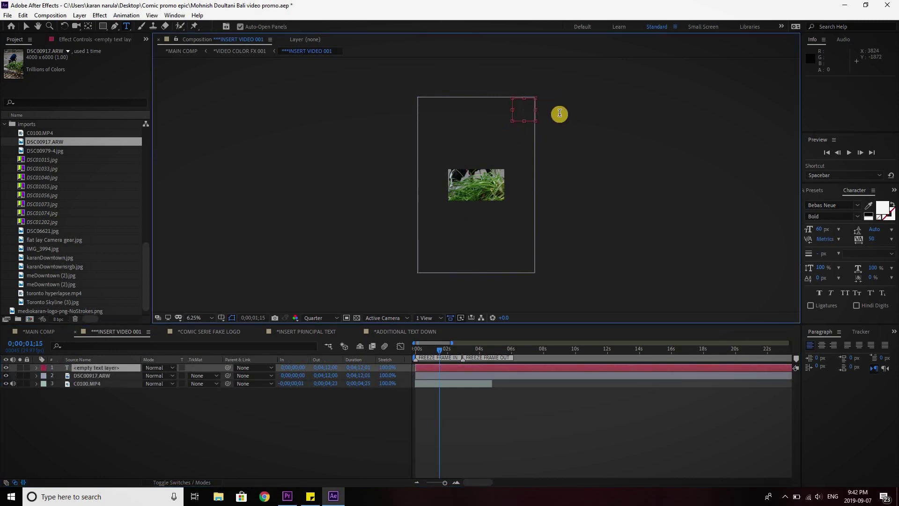
{"action": "left_click", "coordinate": [458, 366]}
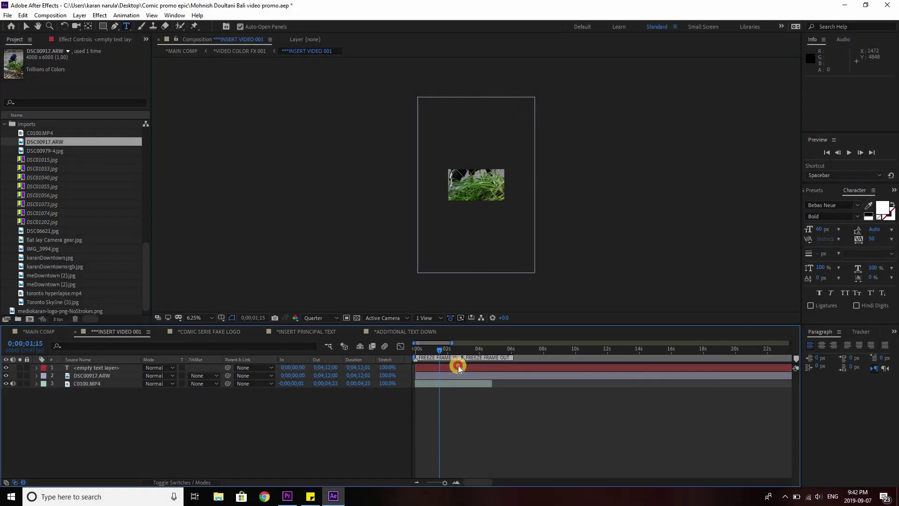
{"action": "key", "text": "Delete"}
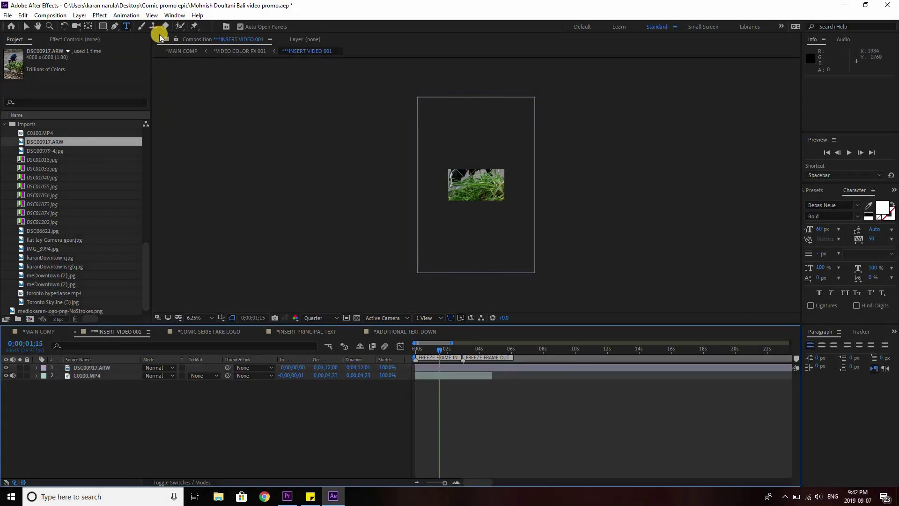
Step: Scale the DSC00917.ARW layer down to slightly taller than the frame, keeping it centred, and save the project
{"action": "key", "text": "v"}
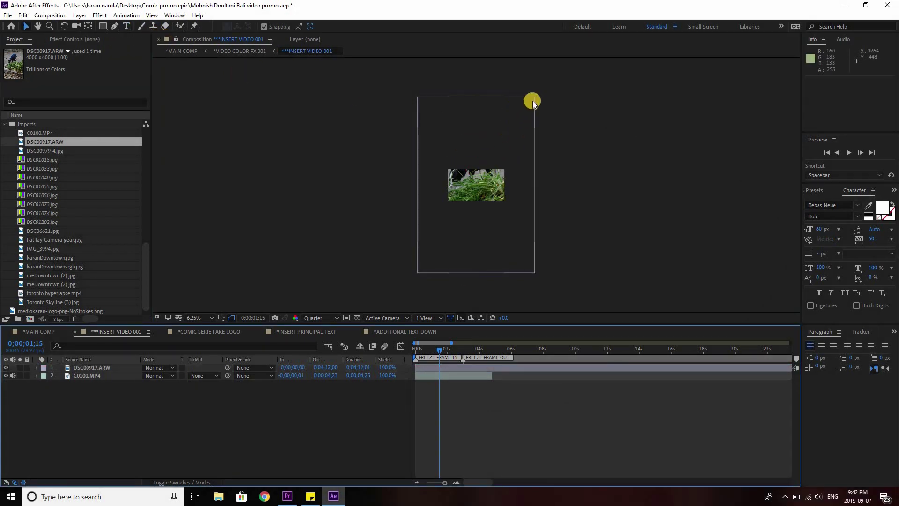
{"action": "left_click_drag", "start_coordinate": [534, 100], "coordinate": [481, 187]}
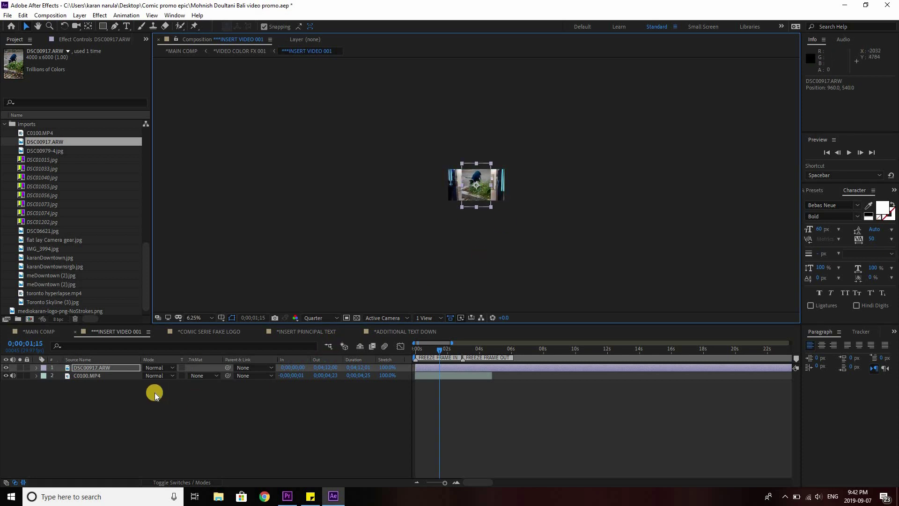
{"action": "key", "text": "ctrl+s"}
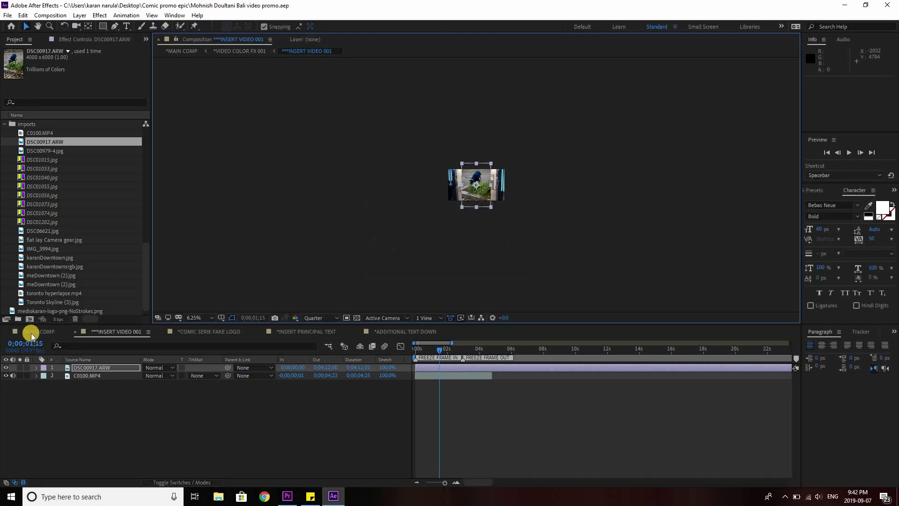
Step: Return to *MAIN COMP, check the inserted photo on the comic page, and move the playhead back to 0;00;25;16
{"action": "key", "text": "shift+comma"}
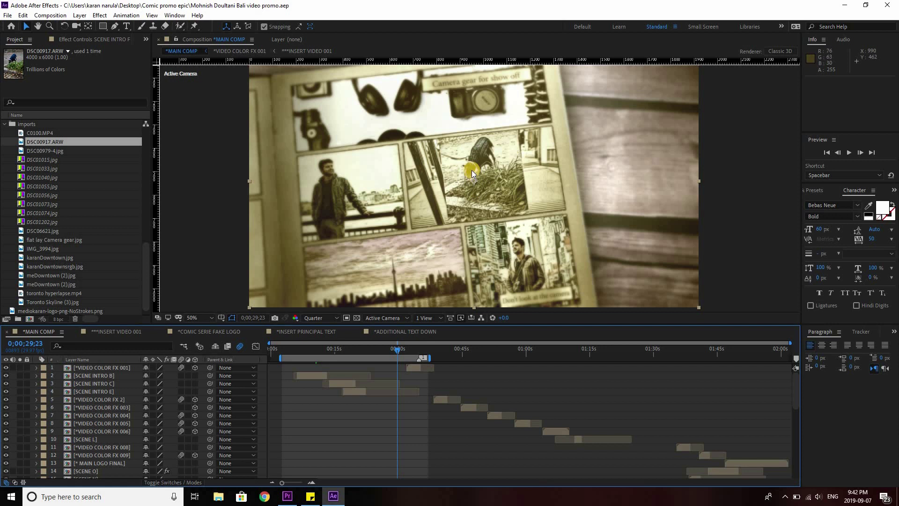
{"action": "left_click_drag", "start_coordinate": [398, 347], "coordinate": [380, 348]}
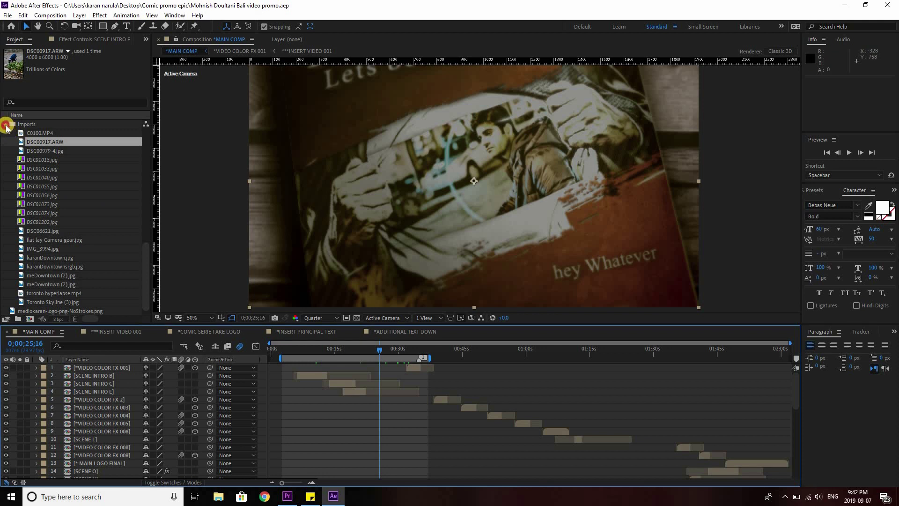
Step: Collapse the expanded project folders and open the FRONT COMIC CONTROLS composition from folder A of CHANGES HERE
{"action": "scroll", "coordinate": [144, 220], "scroll_direction": "up", "scroll_amount": 10}
{"action": "scroll", "coordinate": [16, 145], "scroll_direction": "up", "scroll_amount": 5}
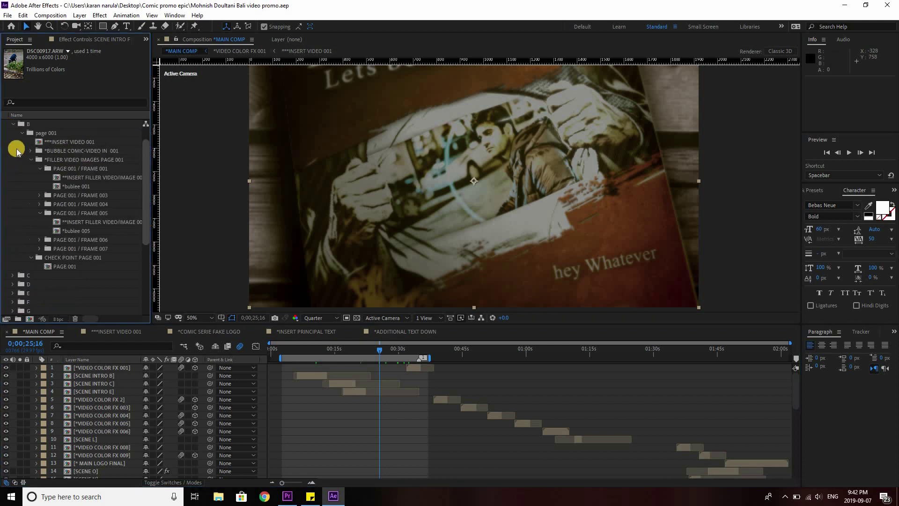
{"action": "left_click", "coordinate": [5, 133]}
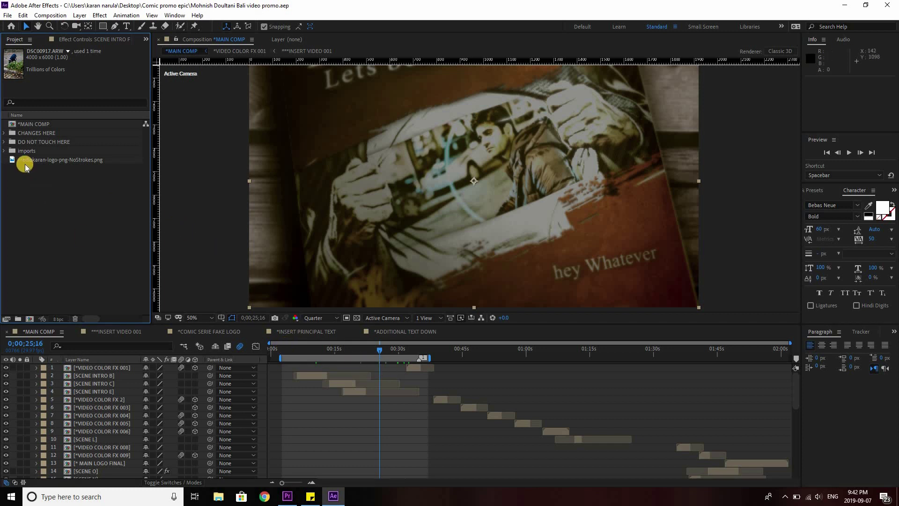
{"action": "left_click", "coordinate": [5, 133]}
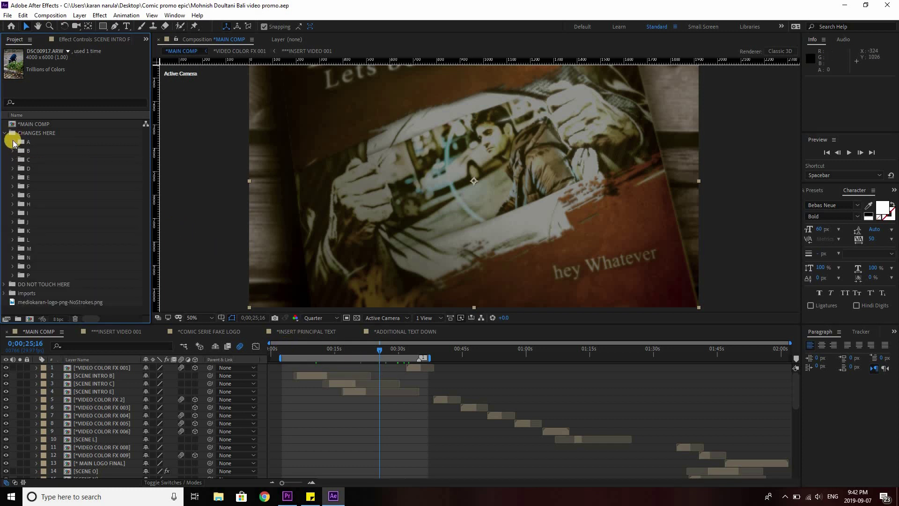
{"action": "left_click", "coordinate": [13, 141]}
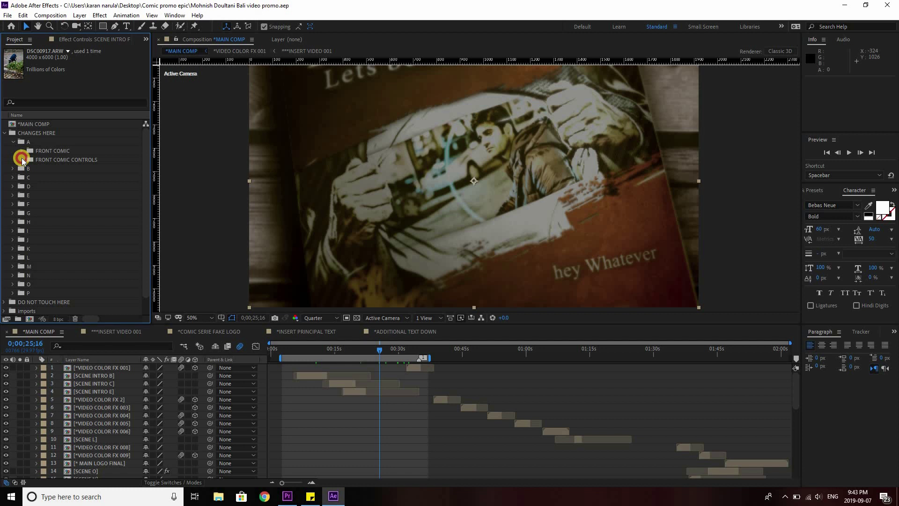
{"action": "left_click", "coordinate": [22, 160]}
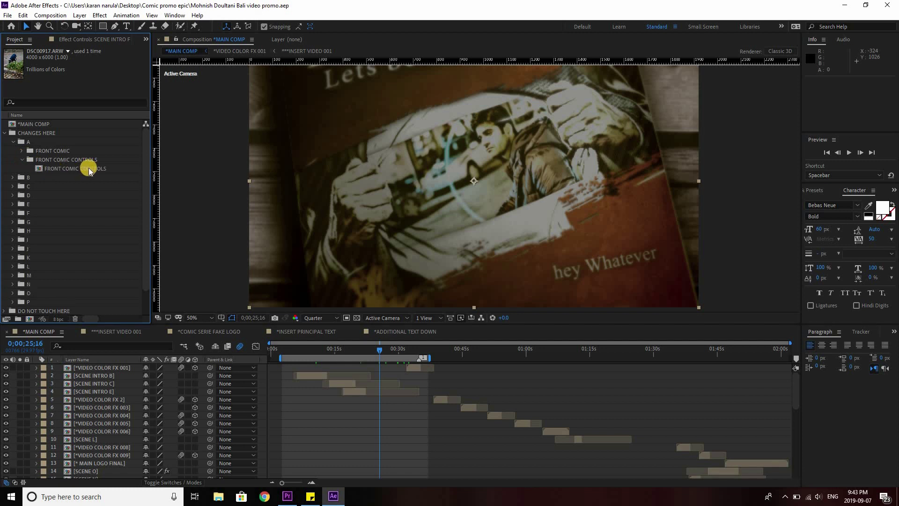
{"action": "double_click", "coordinate": [89, 168]}
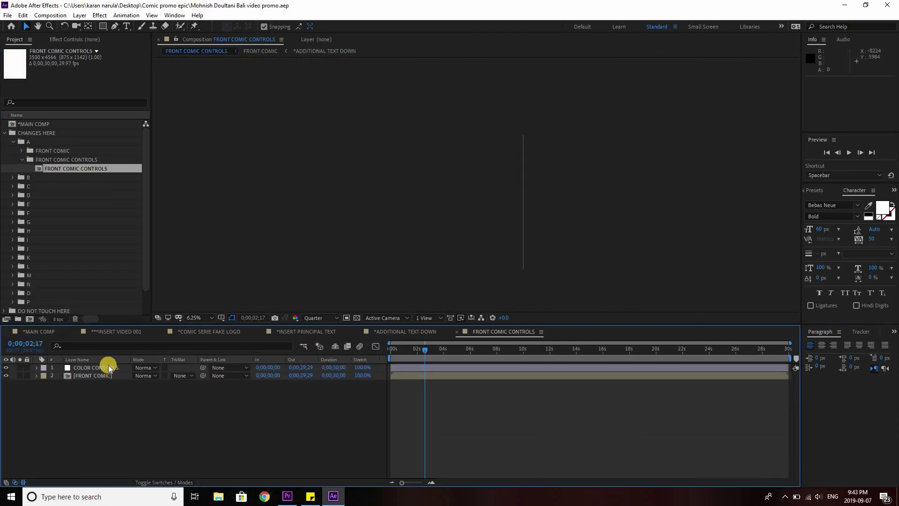
Step: Set the TITLE FIRST COLOR effect on the COLOR CONTROLS layer to a light aqua
{"action": "left_click", "coordinate": [109, 367]}
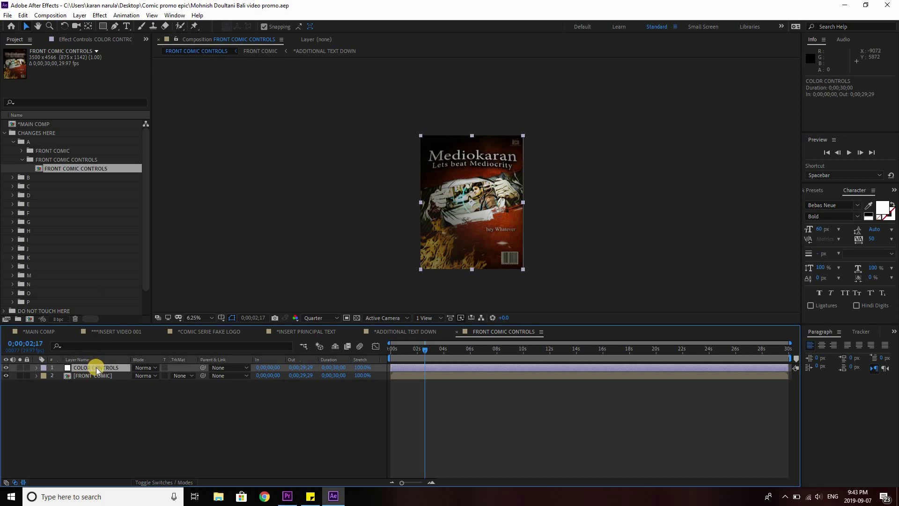
{"action": "left_click", "coordinate": [100, 40]}
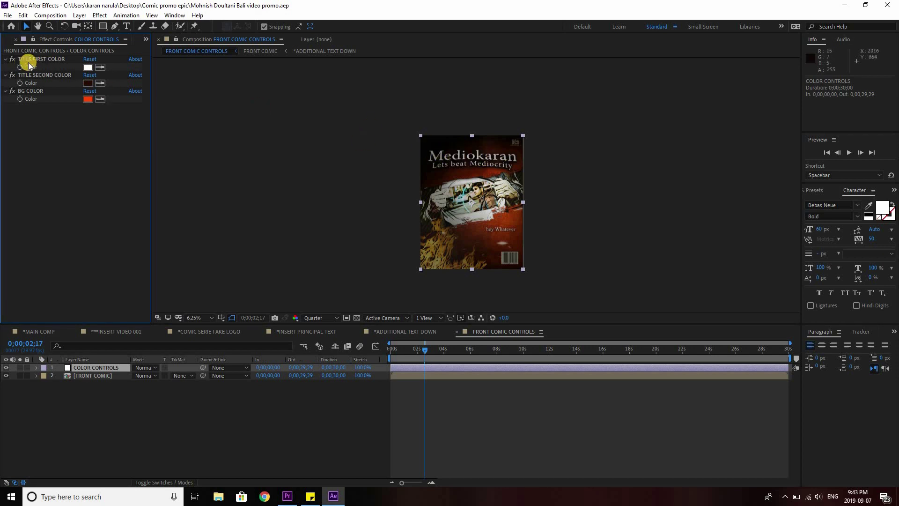
{"action": "left_click", "coordinate": [88, 67]}
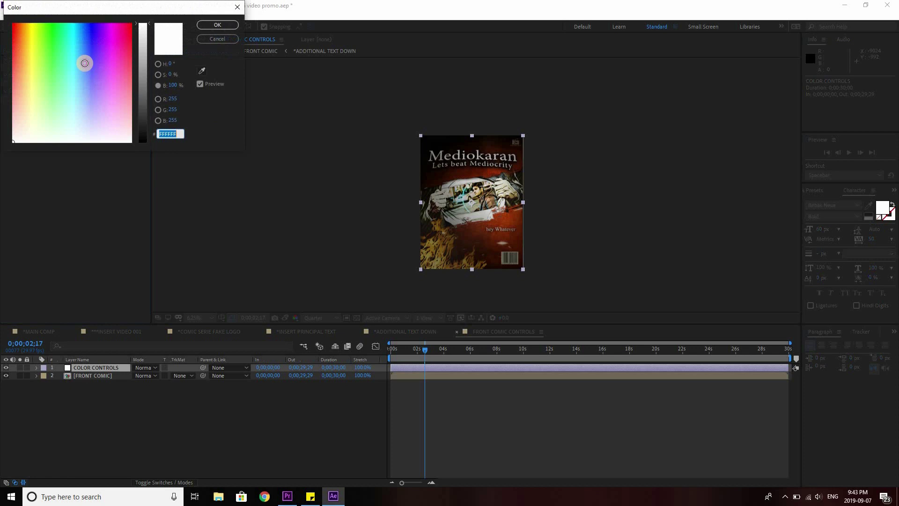
{"action": "left_click_drag", "start_coordinate": [71, 86], "coordinate": [69, 92]}
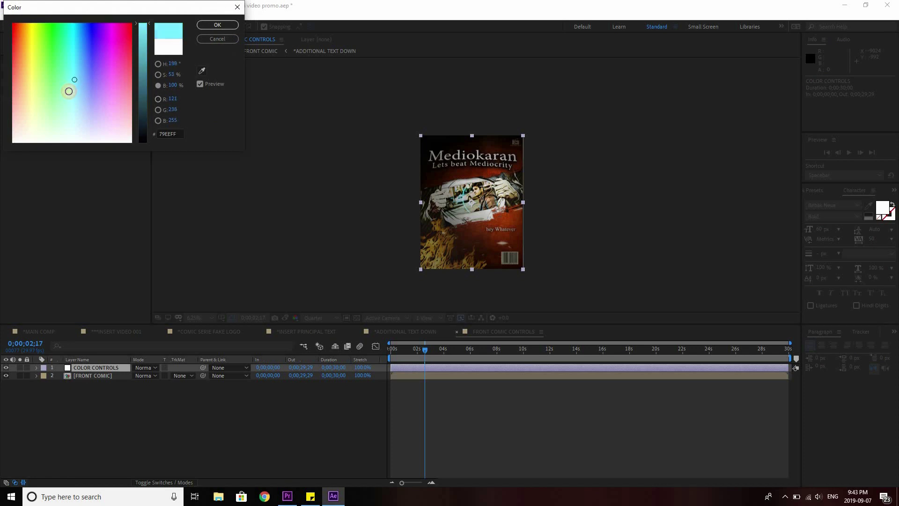
{"action": "left_click", "coordinate": [199, 28]}
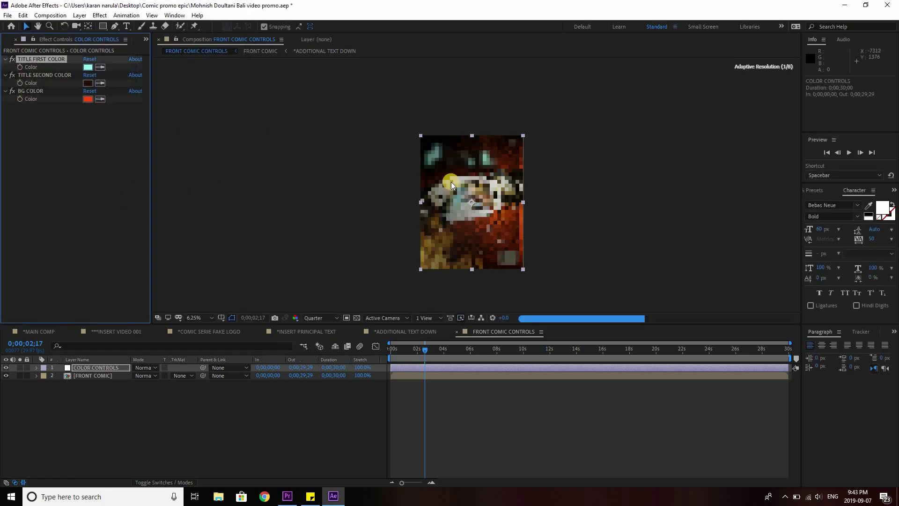